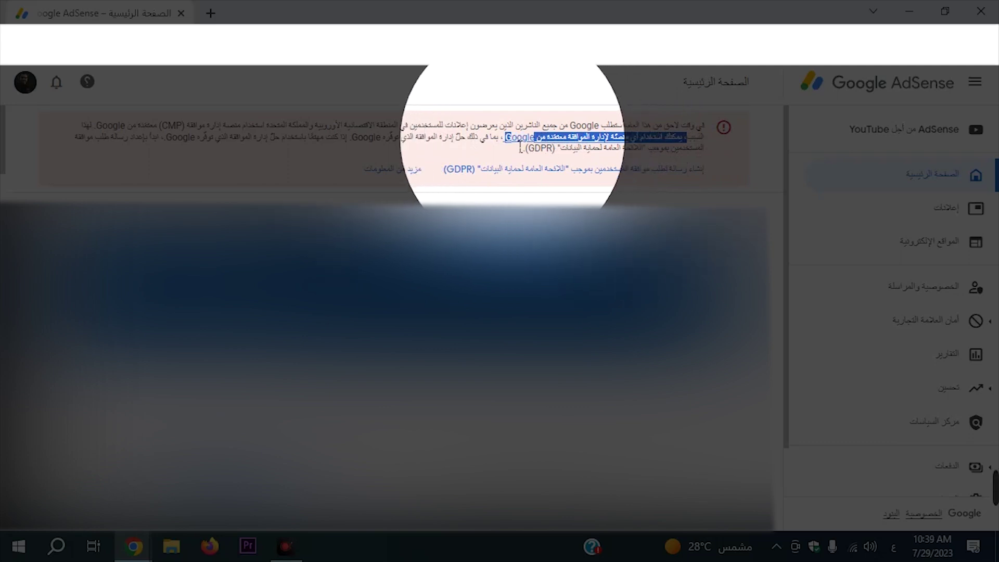
Read the consent management notice on the home page and start creating a GDPR consent message from it
{"action": "left_click_drag", "start_coordinate": [497, 136], "coordinate": [160, 138]}
{"action": "left_click", "coordinate": [351, 141]}
{"action": "left_click", "coordinate": [232, 138]}
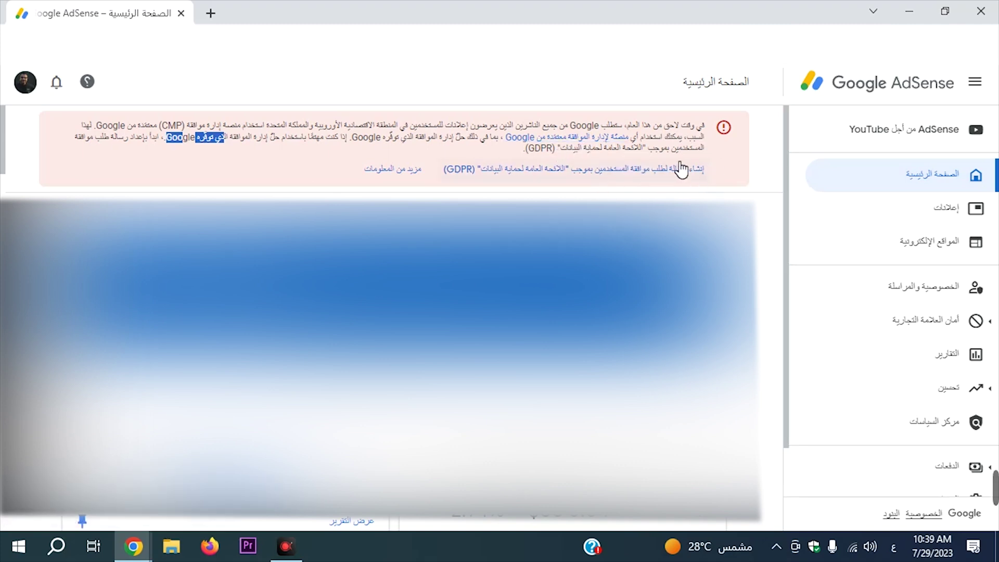
{"action": "left_click", "coordinate": [758, 104]}
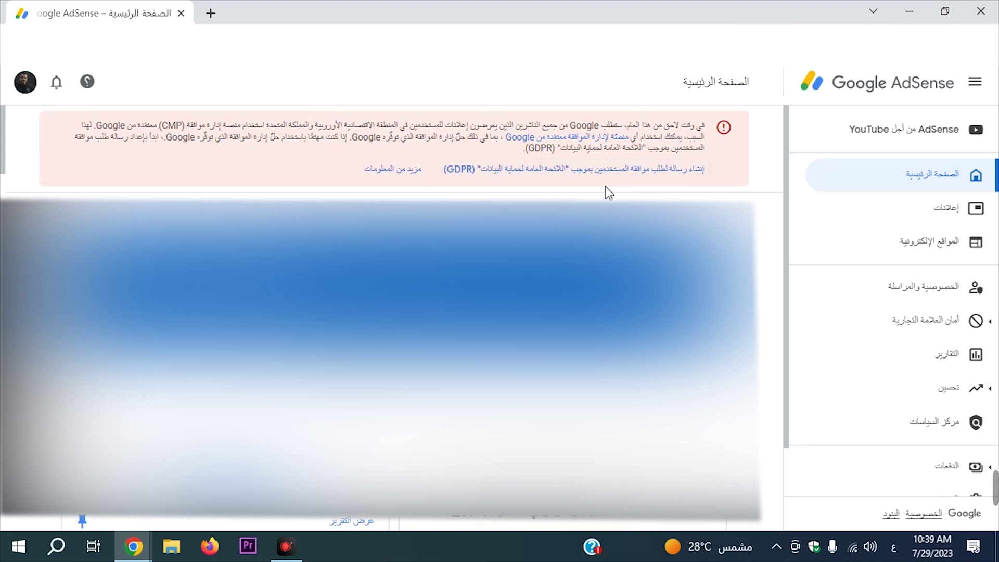
{"action": "left_click", "coordinate": [622, 170]}
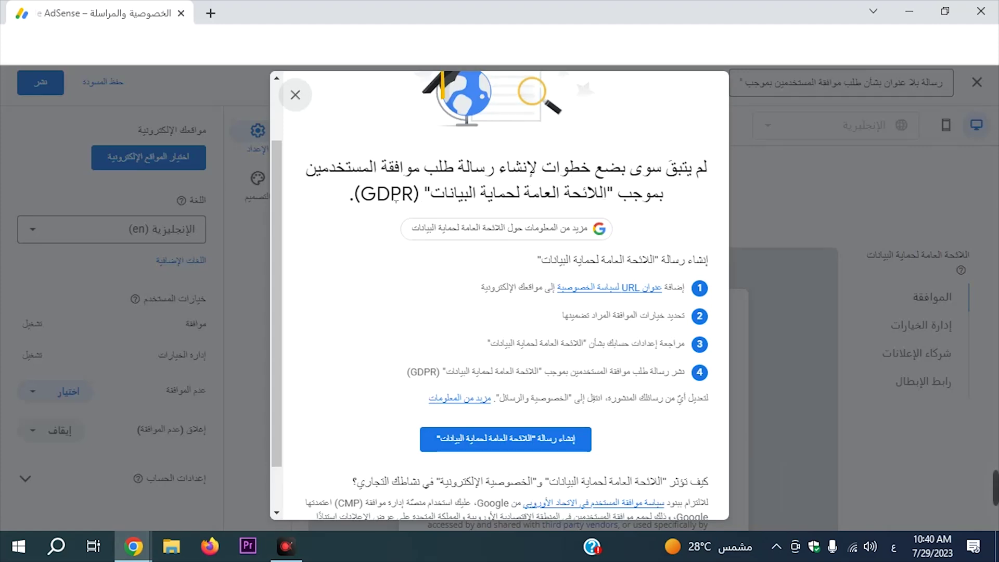
Review the four GDPR message setup steps in the introduction and proceed to the message editor
{"action": "left_click_drag", "start_coordinate": [685, 295], "coordinate": [541, 299]}
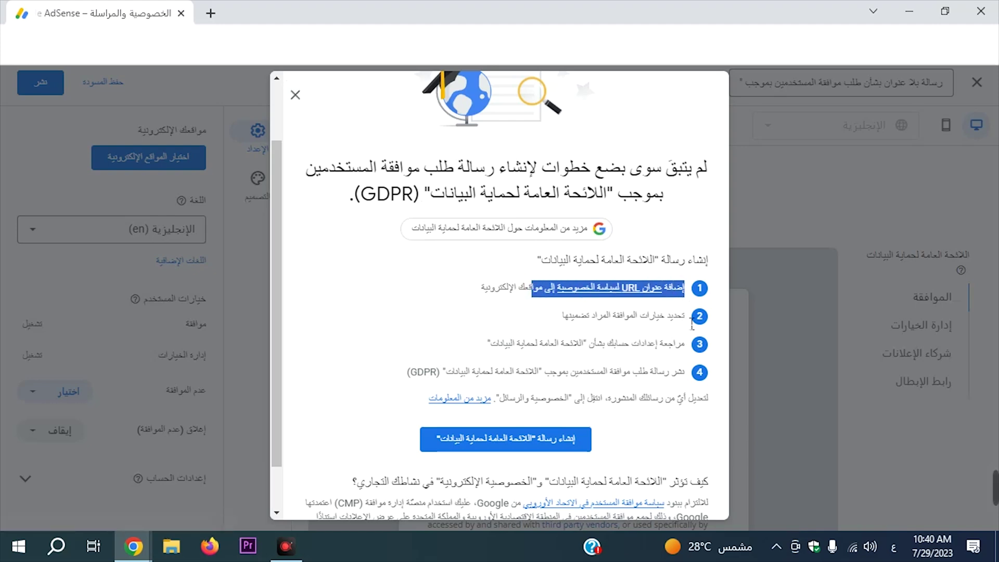
{"action": "left_click_drag", "start_coordinate": [686, 317], "coordinate": [595, 318]}
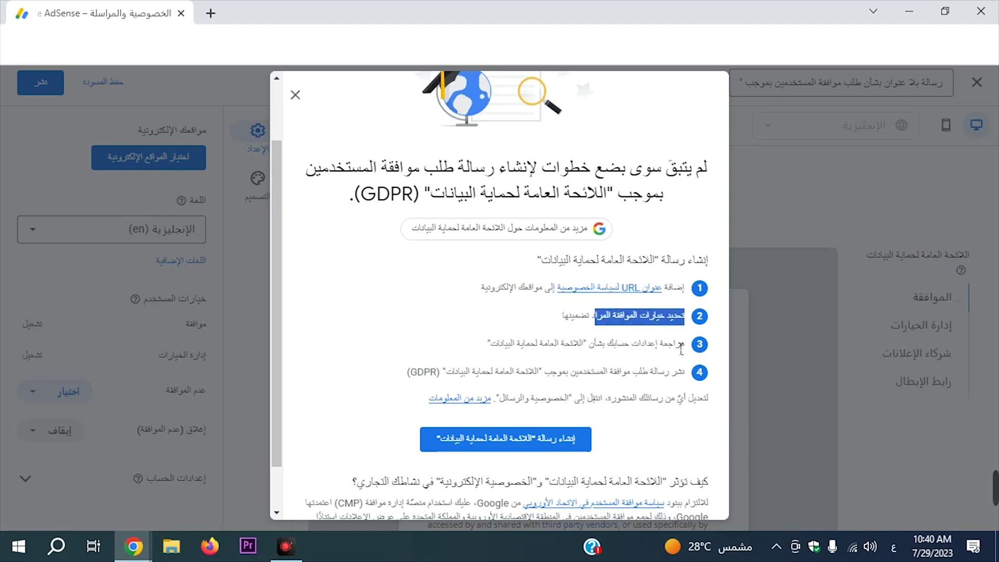
{"action": "left_click_drag", "start_coordinate": [681, 344], "coordinate": [617, 344]}
{"action": "left_click_drag", "start_coordinate": [685, 372], "coordinate": [607, 386]}
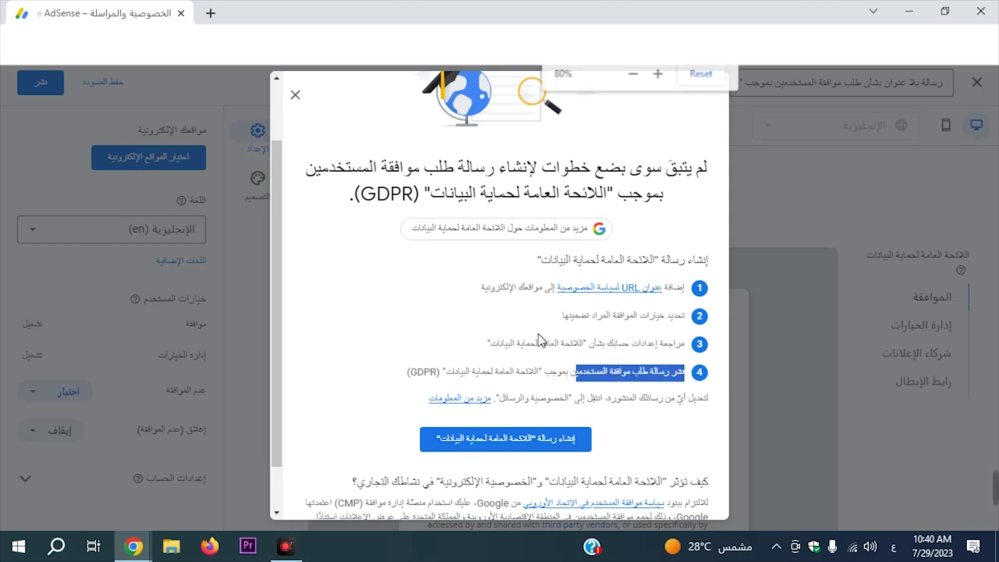
{"action": "key", "text": "ctrl+minus"}
{"action": "key", "text": "ctrl+plus"}
{"action": "scroll", "coordinate": [538, 391], "scroll_direction": "down", "scroll_amount": 1}
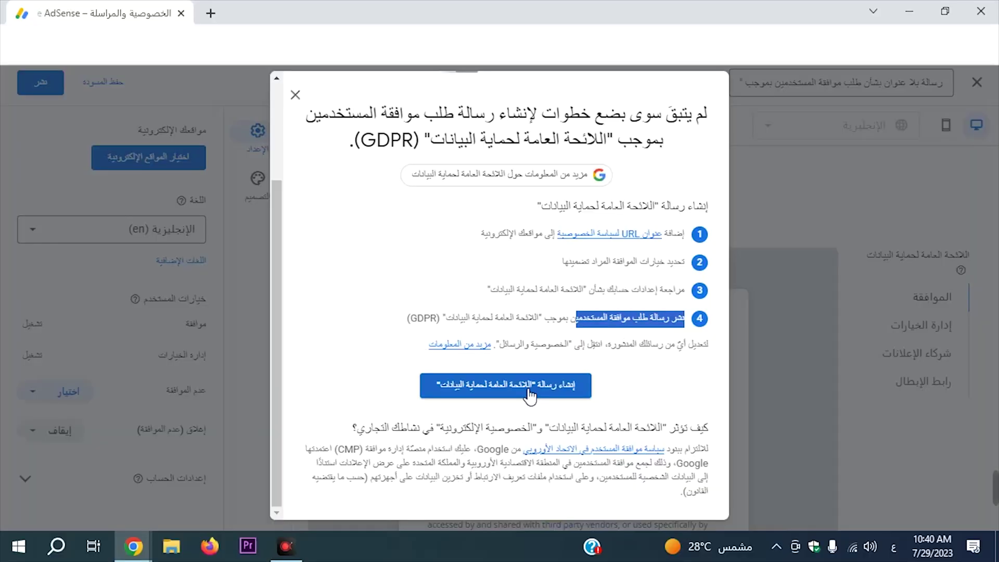
{"action": "left_click", "coordinate": [527, 390]}
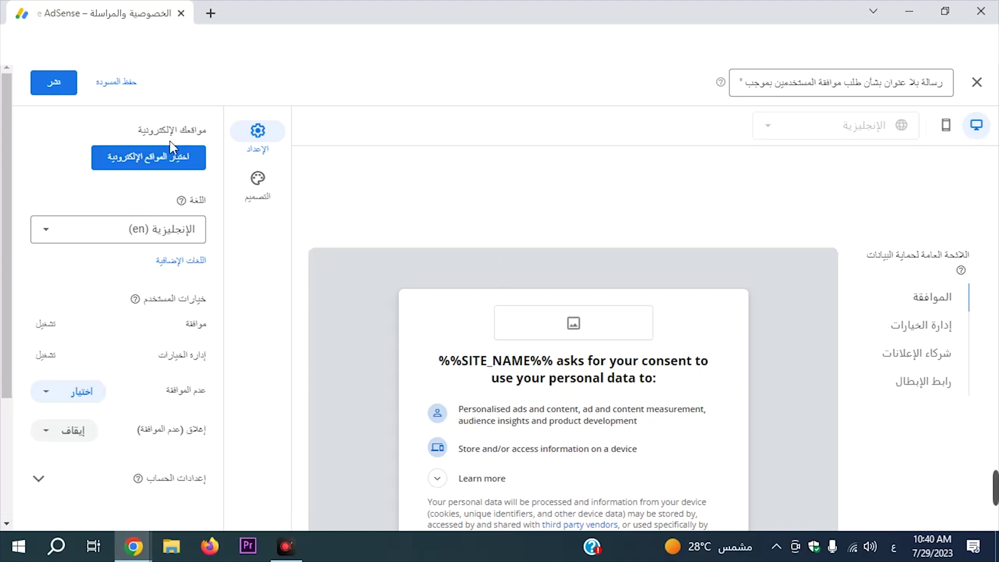
Select the bouklet.com site for the GDPR message and confirm the selection
{"action": "left_click", "coordinate": [176, 161]}
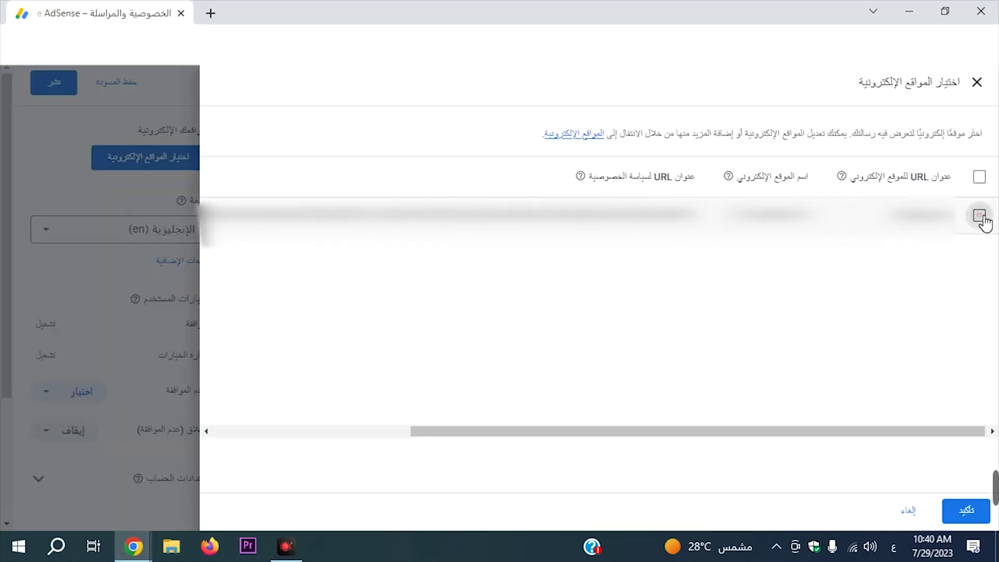
{"action": "left_click", "coordinate": [978, 214]}
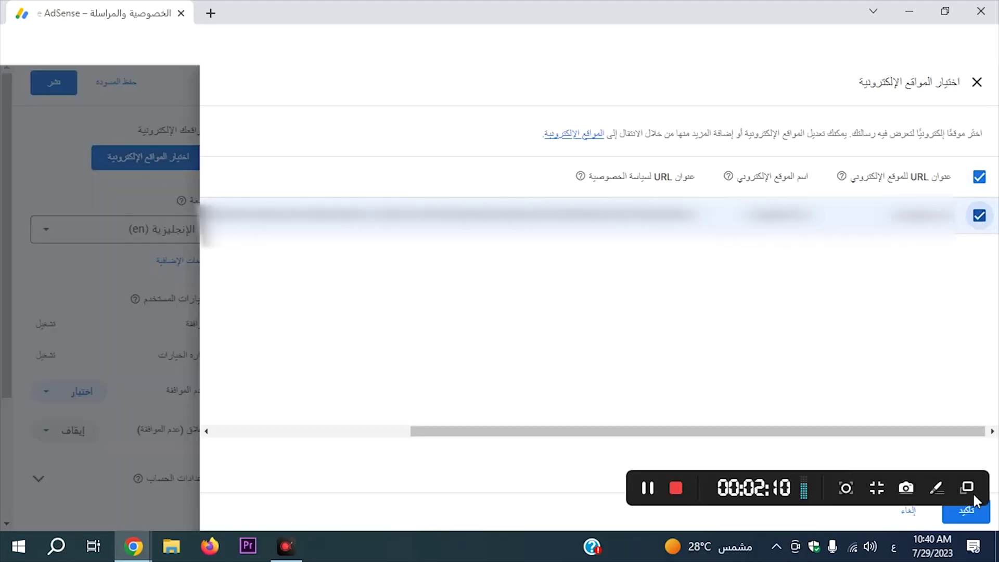
{"action": "left_click", "coordinate": [978, 519]}
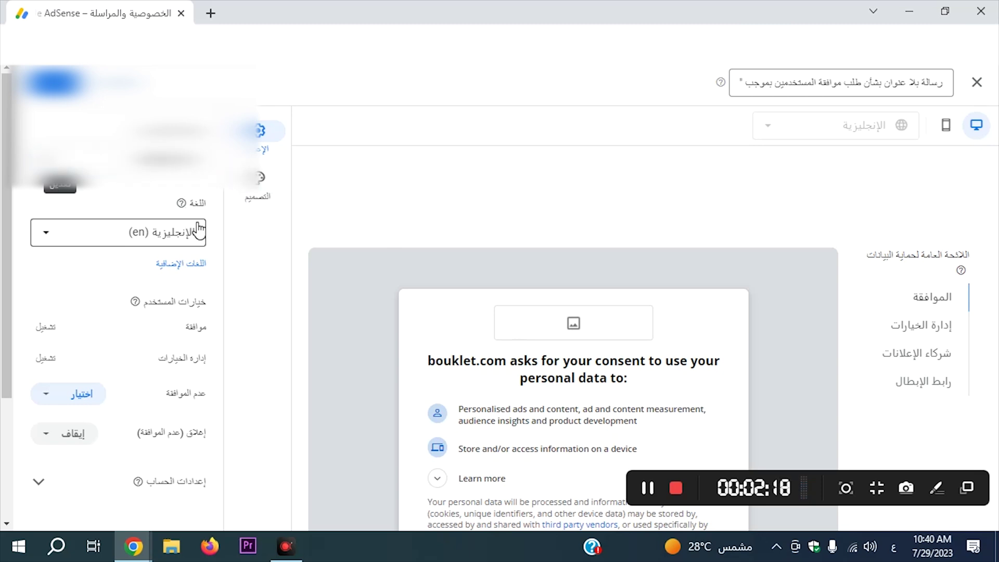
Look through the available message languages and close the list without choosing another language
{"action": "left_click", "coordinate": [168, 245]}
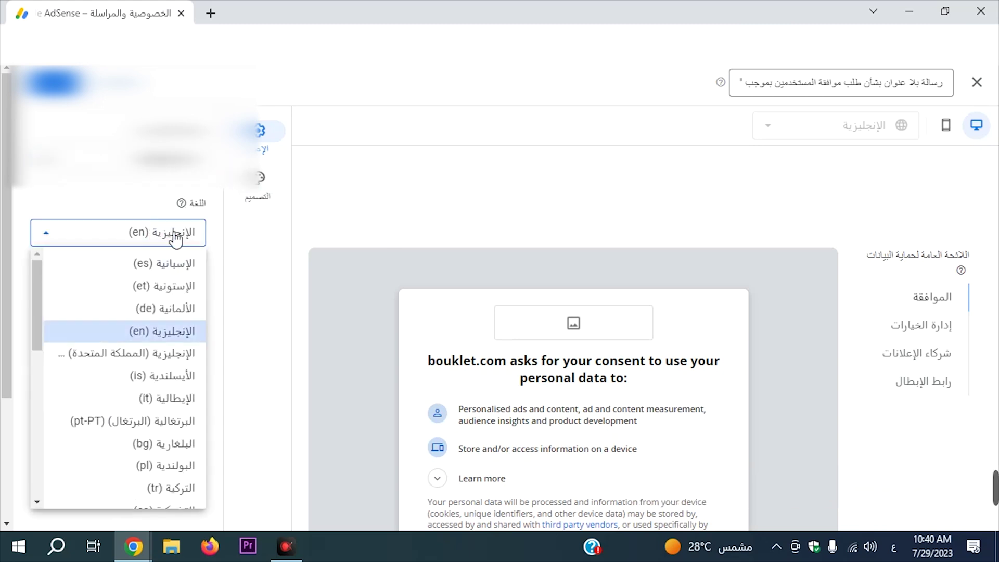
{"action": "scroll", "coordinate": [177, 329], "scroll_direction": "down", "scroll_amount": 10}
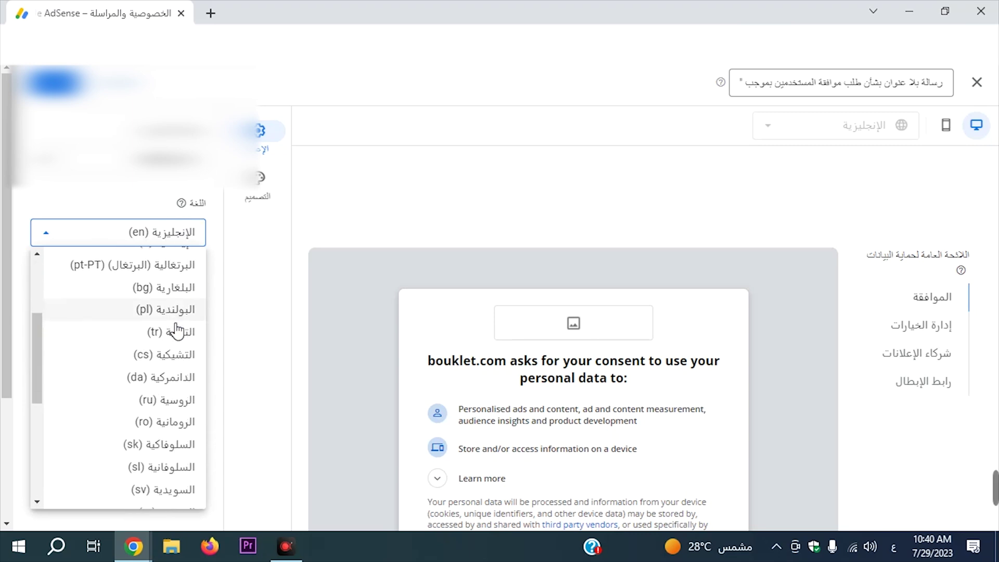
{"action": "scroll", "coordinate": [188, 375], "scroll_direction": "down", "scroll_amount": 2}
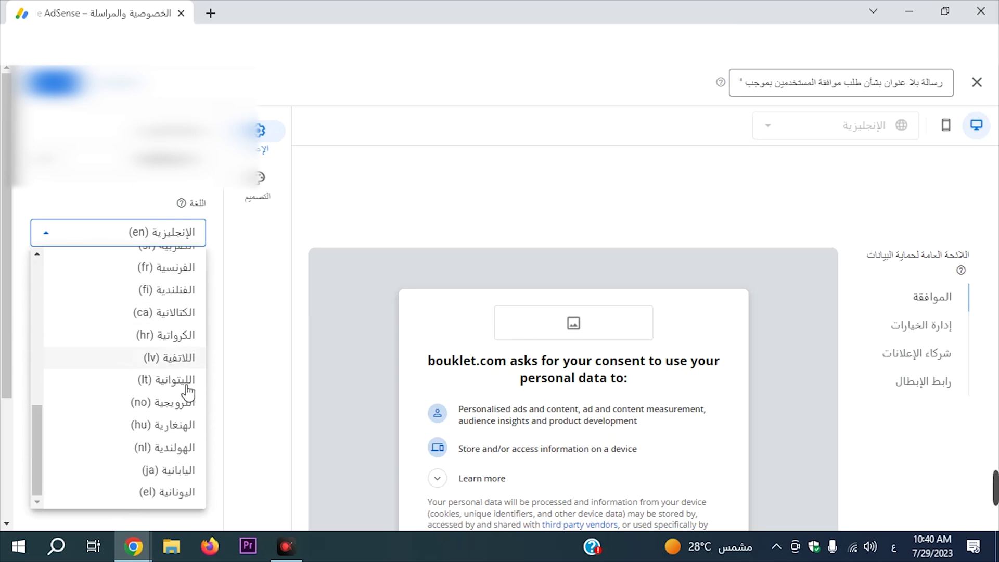
{"action": "scroll", "coordinate": [172, 380], "scroll_direction": "down", "scroll_amount": 3}
{"action": "scroll", "coordinate": [205, 328], "scroll_direction": "up", "scroll_amount": 5}
{"action": "scroll", "coordinate": [208, 306], "scroll_direction": "up", "scroll_amount": 2}
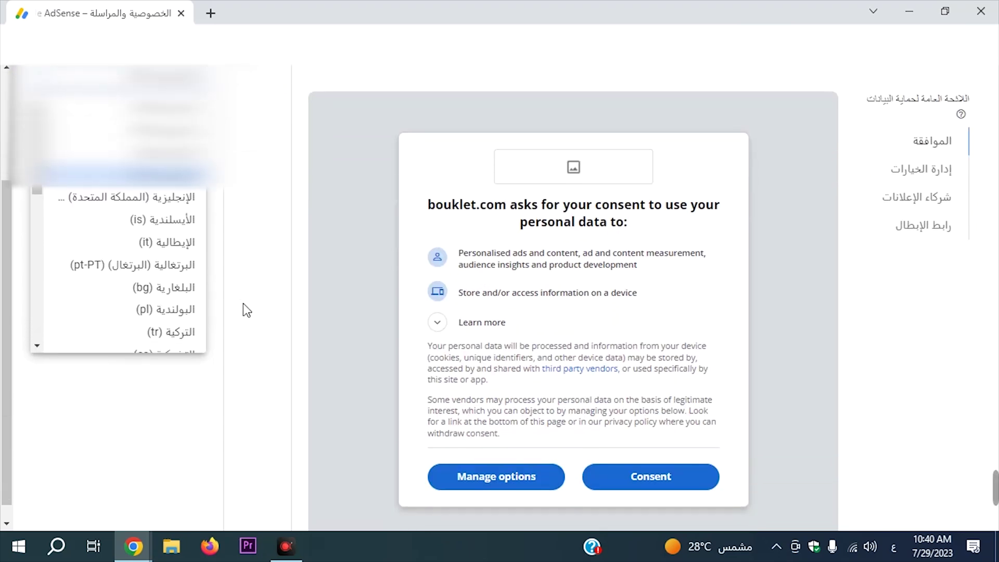
{"action": "scroll", "coordinate": [243, 304], "scroll_direction": "up", "scroll_amount": 3}
{"action": "left_click", "coordinate": [246, 312]}
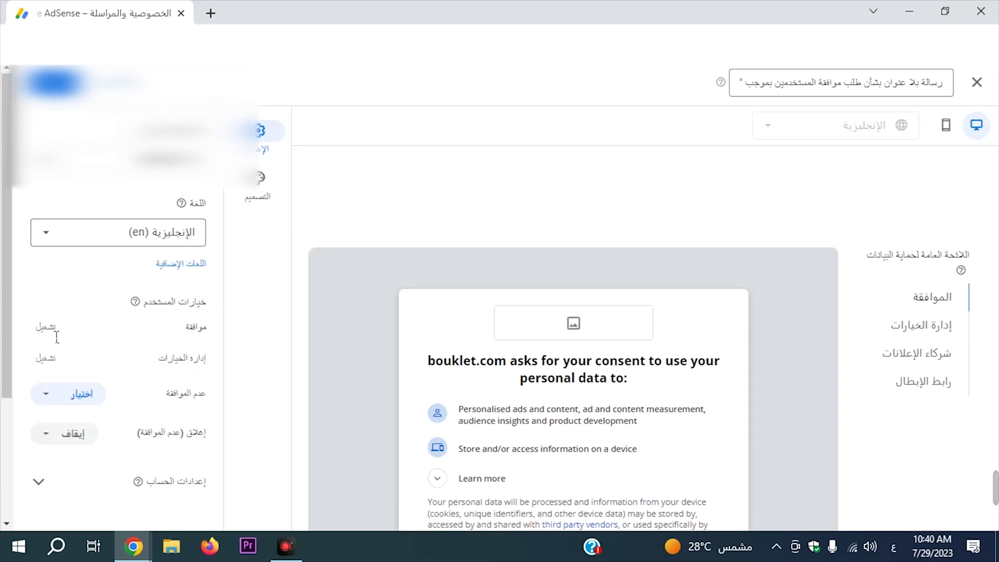
Turn on both the "Do not consent" and "Close (do not consent)" user options for the message
{"action": "left_click_drag", "start_coordinate": [209, 400], "coordinate": [132, 397]}
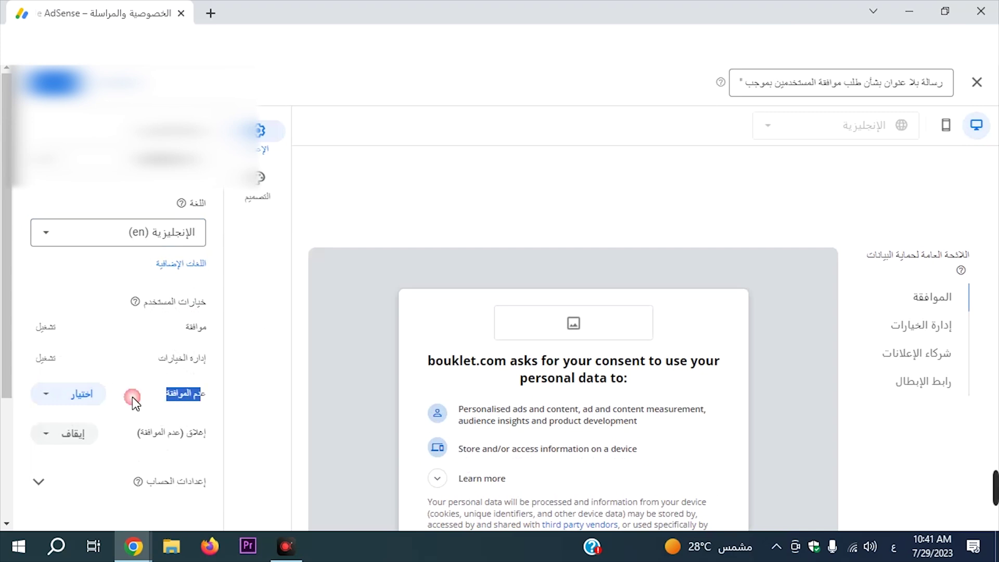
{"action": "left_click", "coordinate": [84, 396]}
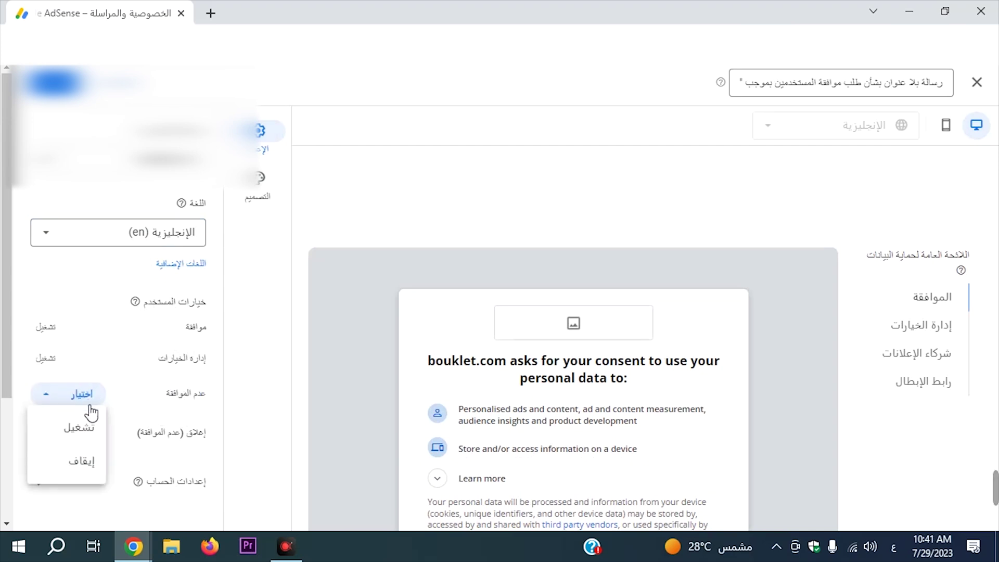
{"action": "left_click", "coordinate": [95, 430]}
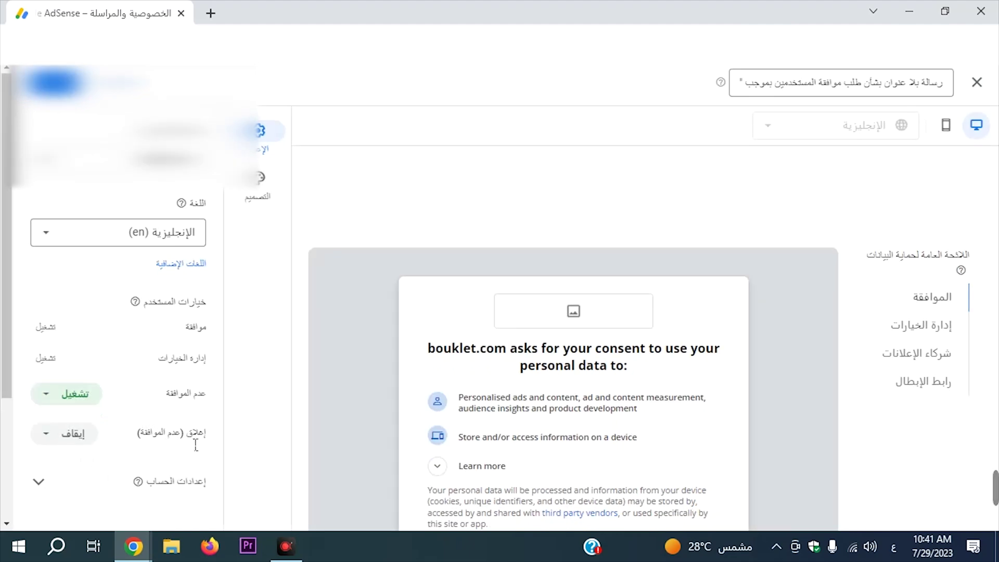
{"action": "left_click_drag", "start_coordinate": [195, 445], "coordinate": [152, 443]}
{"action": "left_click", "coordinate": [51, 437]}
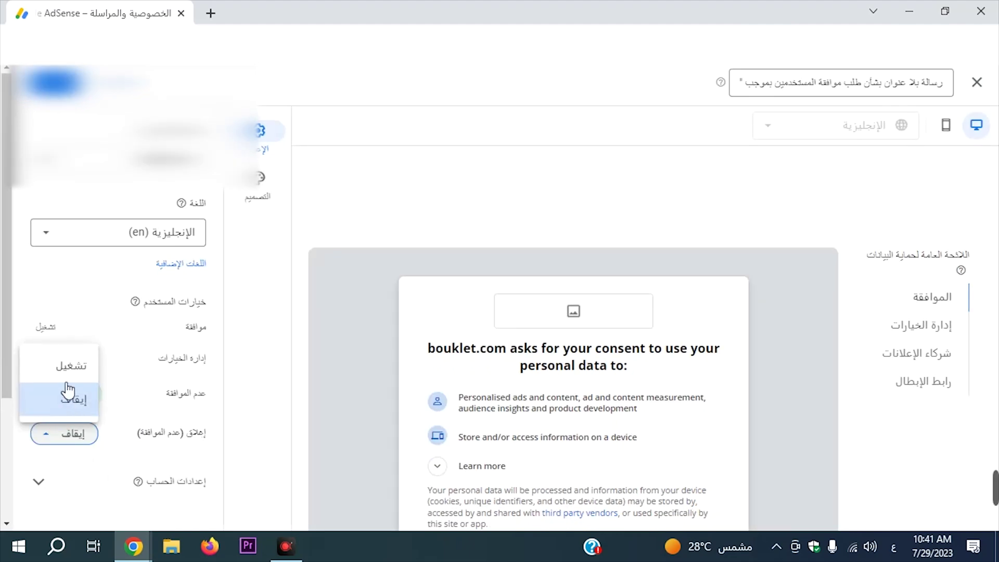
{"action": "left_click", "coordinate": [76, 371]}
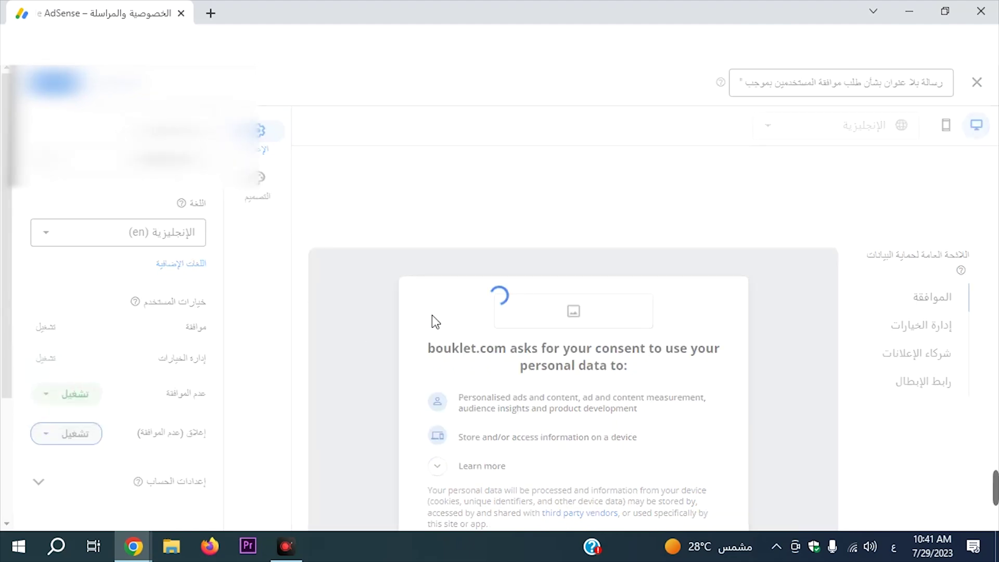
Examine the previews of the consent message, the manage options page, the ad partners page and the revocation link
{"action": "scroll", "coordinate": [439, 316], "scroll_direction": "down", "scroll_amount": 2}
{"action": "scroll", "coordinate": [439, 323], "scroll_direction": "down", "scroll_amount": 2}
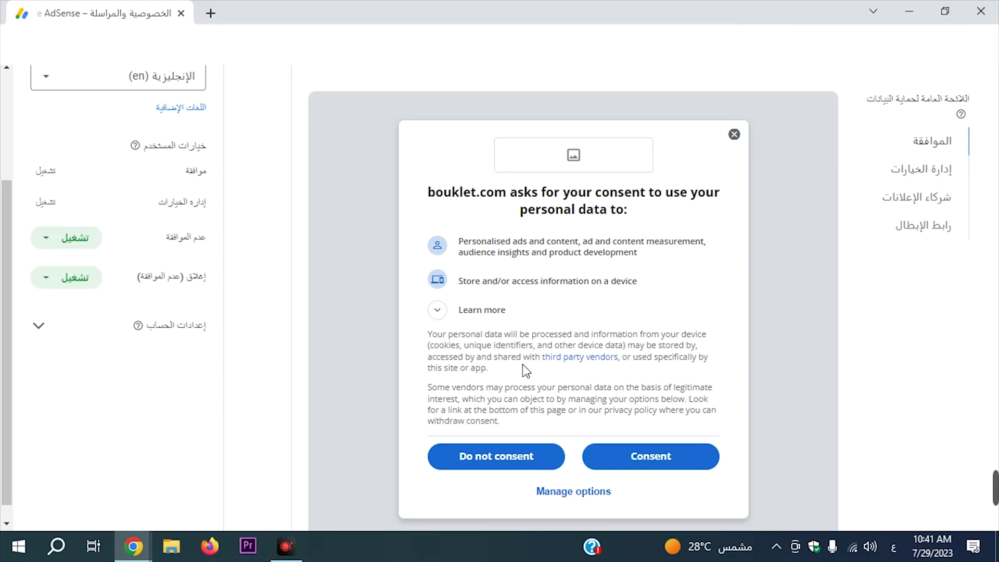
{"action": "scroll", "coordinate": [678, 301], "scroll_direction": "up", "scroll_amount": 2}
{"action": "scroll", "coordinate": [823, 291], "scroll_direction": "up", "scroll_amount": 2}
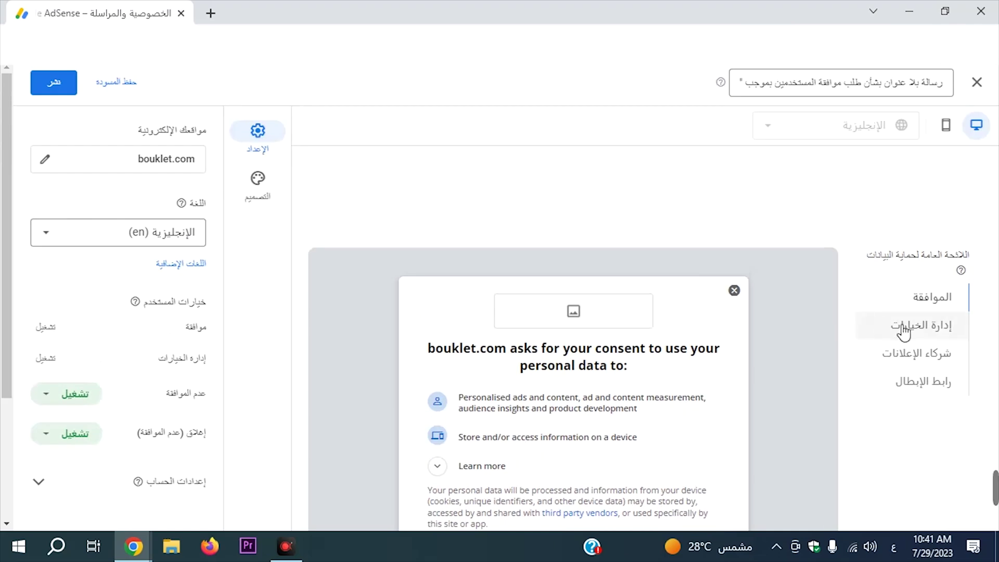
{"action": "left_click", "coordinate": [923, 332]}
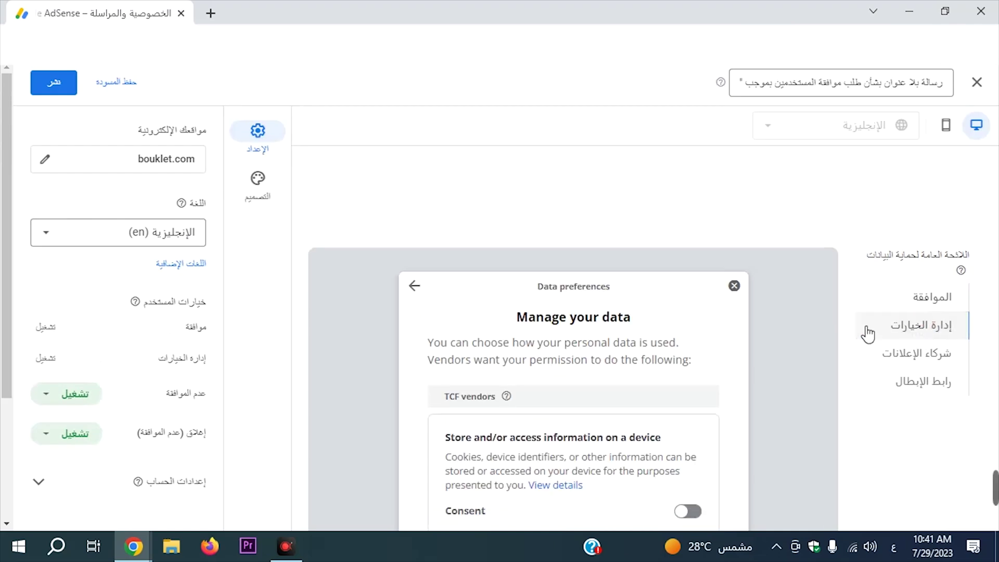
{"action": "scroll", "coordinate": [698, 346], "scroll_direction": "down", "scroll_amount": 2}
{"action": "left_click", "coordinate": [927, 287]}
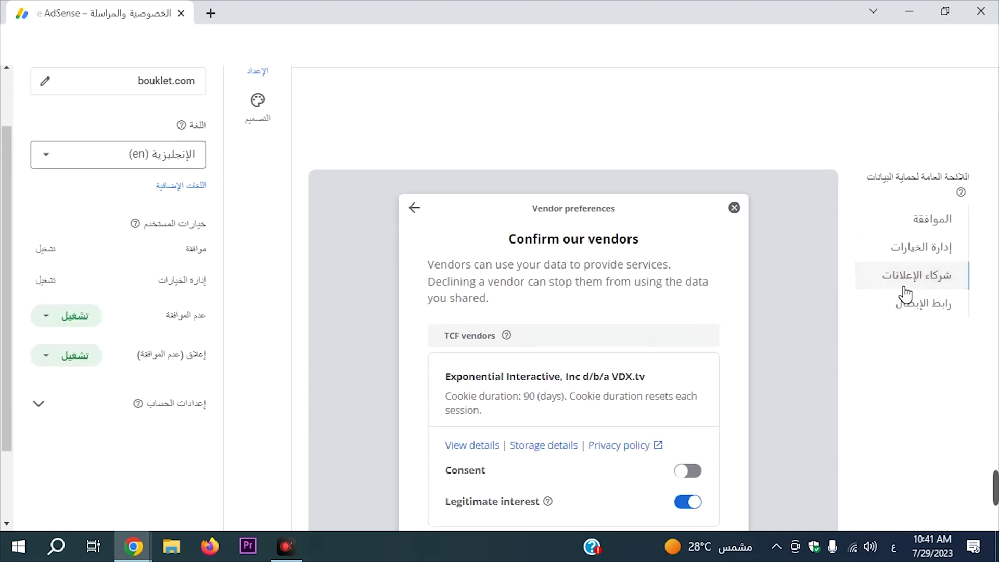
{"action": "left_click", "coordinate": [891, 319]}
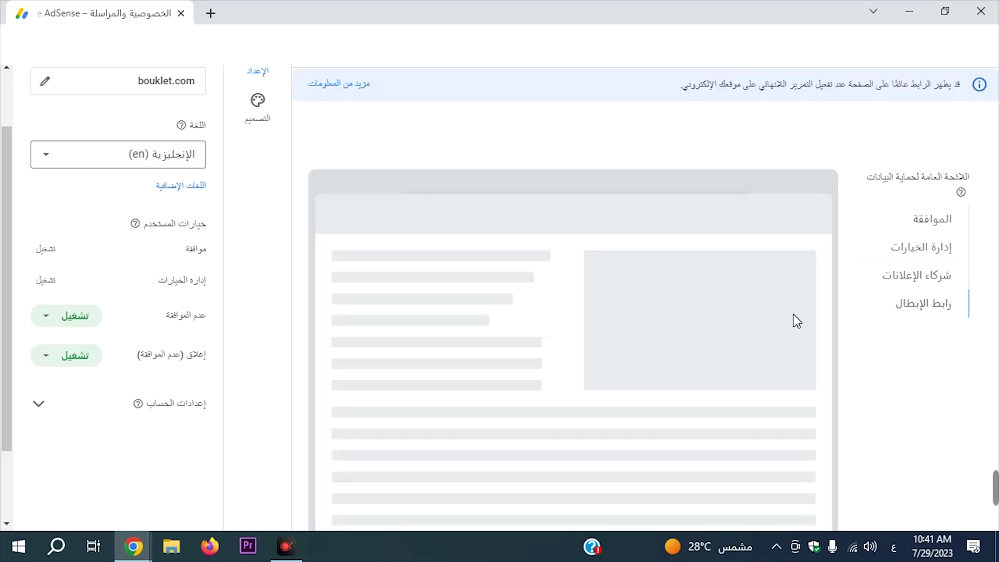
{"action": "scroll", "coordinate": [797, 320], "scroll_direction": "up", "scroll_amount": 2}
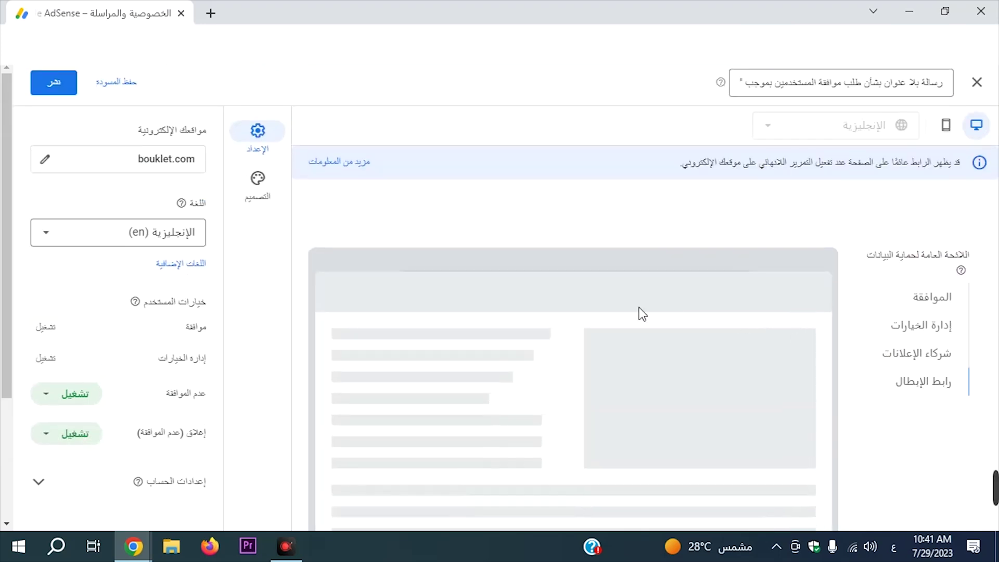
Examine the consent message's styling options, including the primary colour picker, and return to the message settings
{"action": "left_click", "coordinate": [267, 197]}
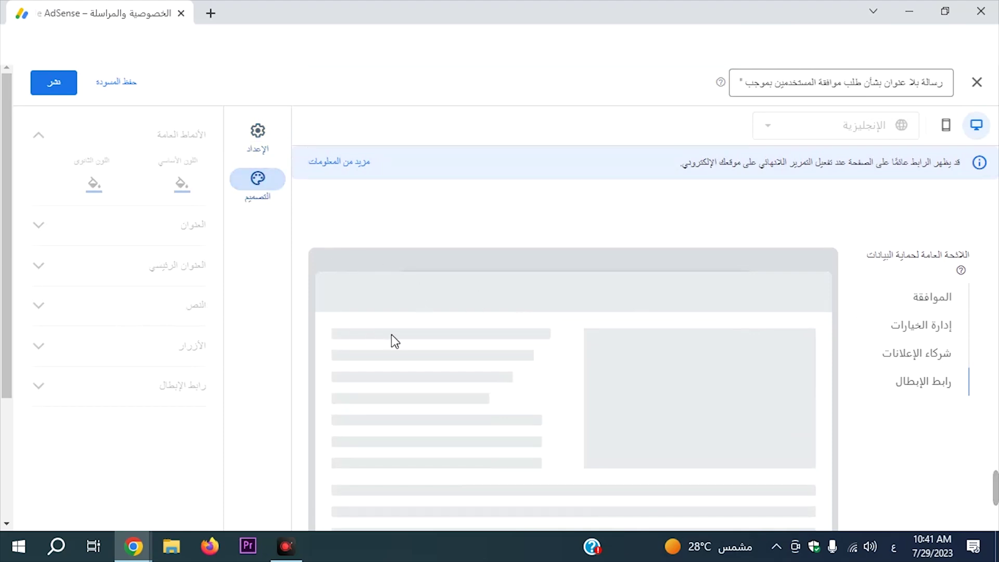
{"action": "left_click", "coordinate": [932, 297]}
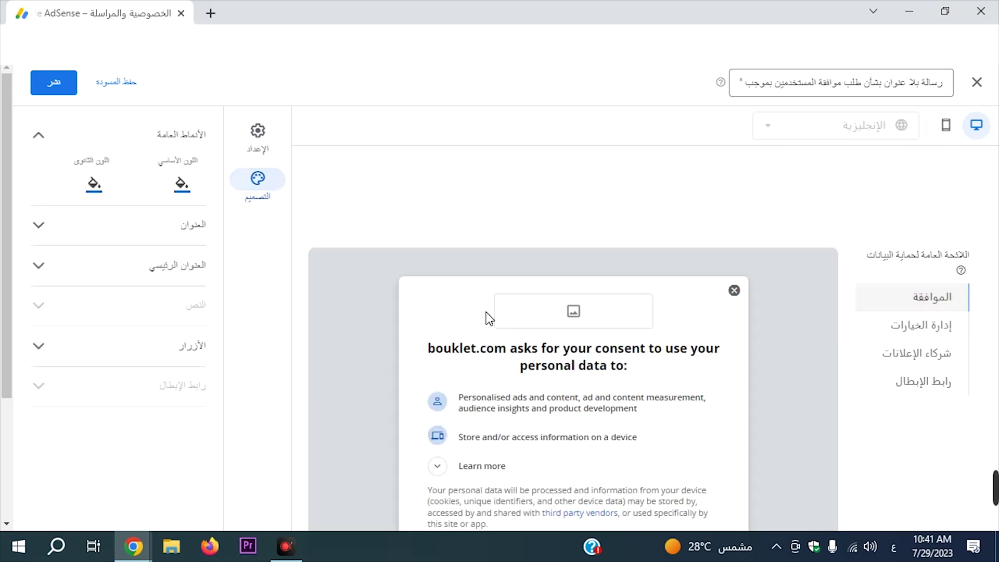
{"action": "left_click", "coordinate": [180, 187]}
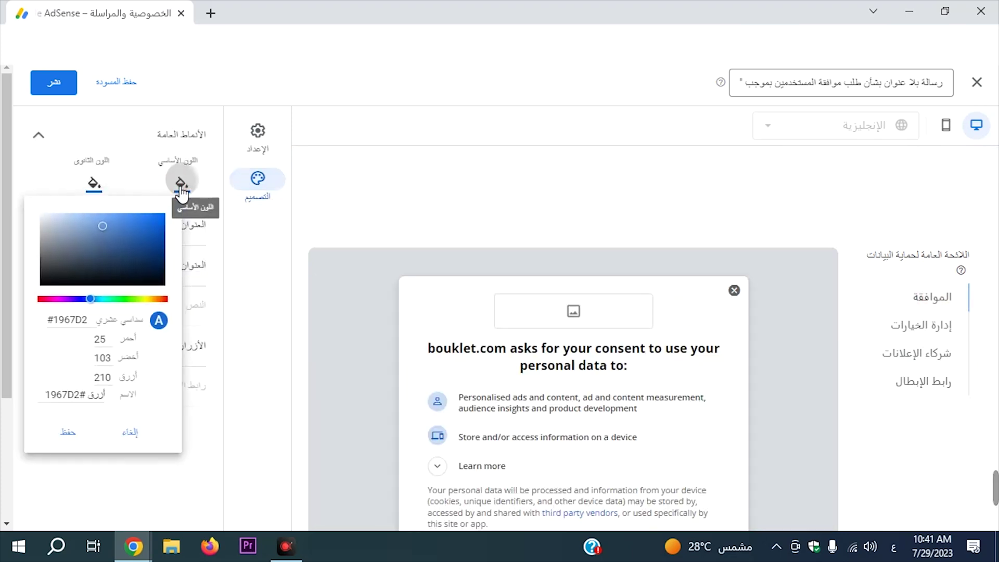
{"action": "left_click", "coordinate": [243, 277]}
{"action": "left_click", "coordinate": [264, 136]}
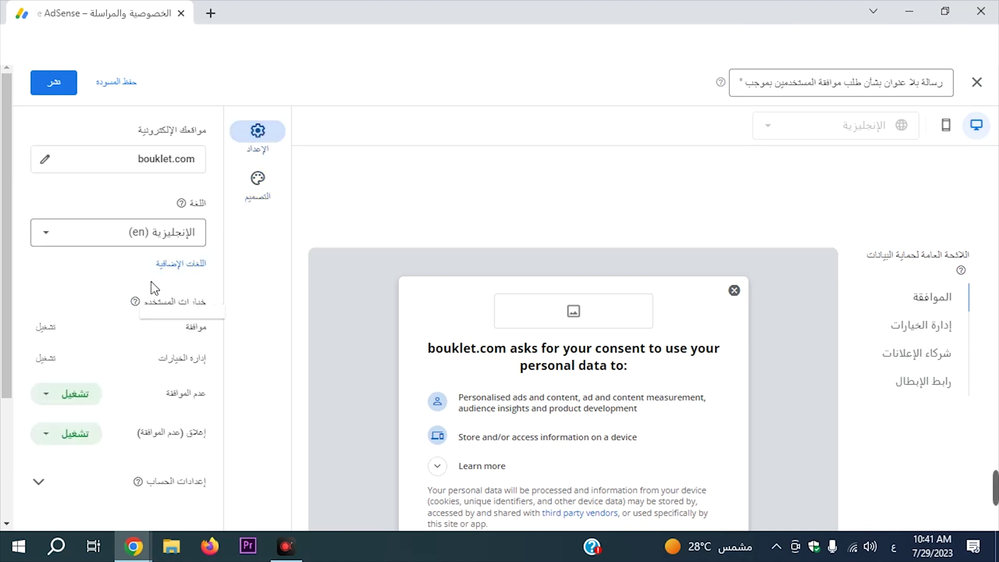
Publish the consent message and agree to replace the message of this type already published on the selected site
{"action": "left_click", "coordinate": [60, 89]}
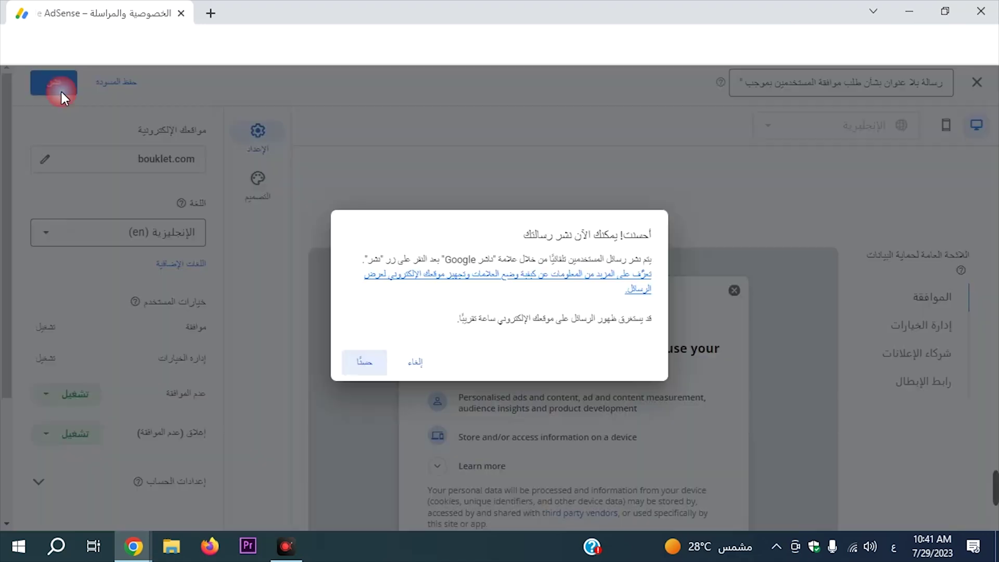
{"action": "left_click", "coordinate": [373, 357]}
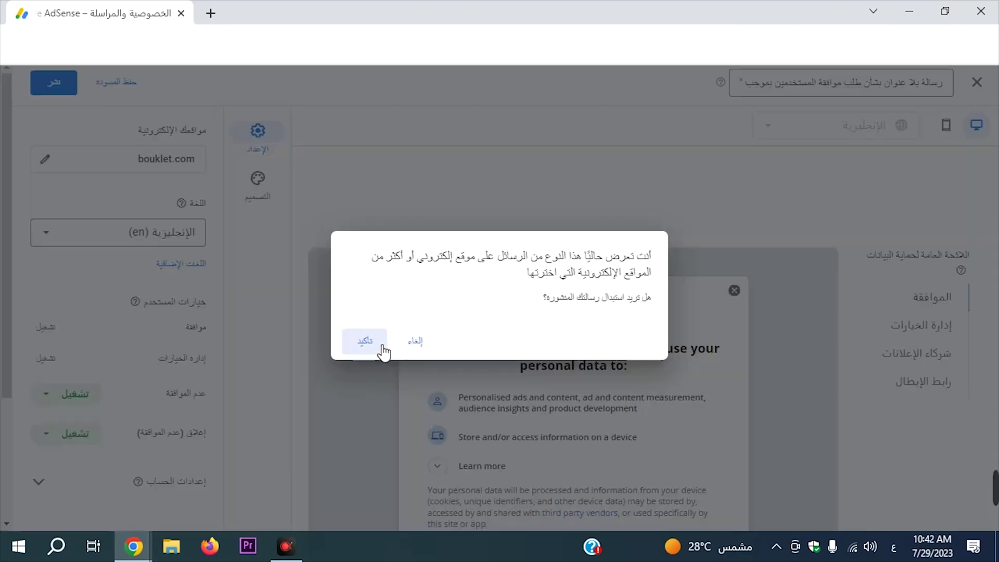
{"action": "left_click_drag", "start_coordinate": [621, 256], "coordinate": [464, 256]}
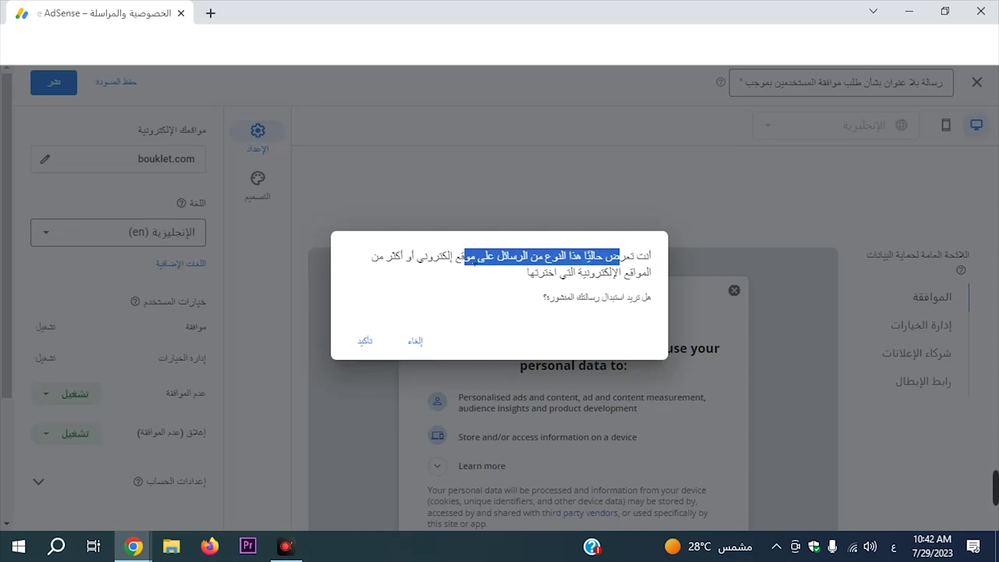
{"action": "left_click_drag", "start_coordinate": [636, 273], "coordinate": [557, 281]}
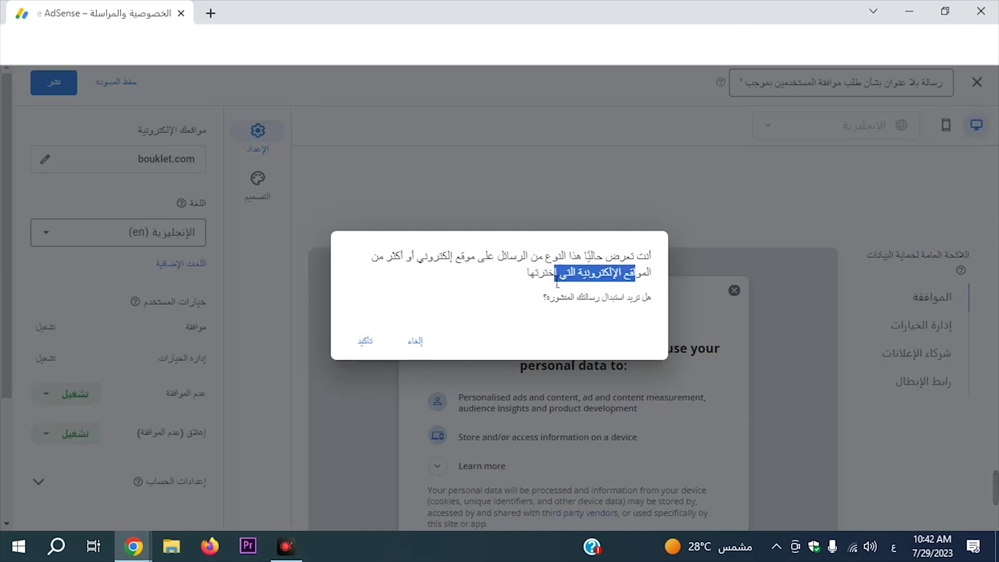
{"action": "left_click_drag", "start_coordinate": [648, 303], "coordinate": [586, 305]}
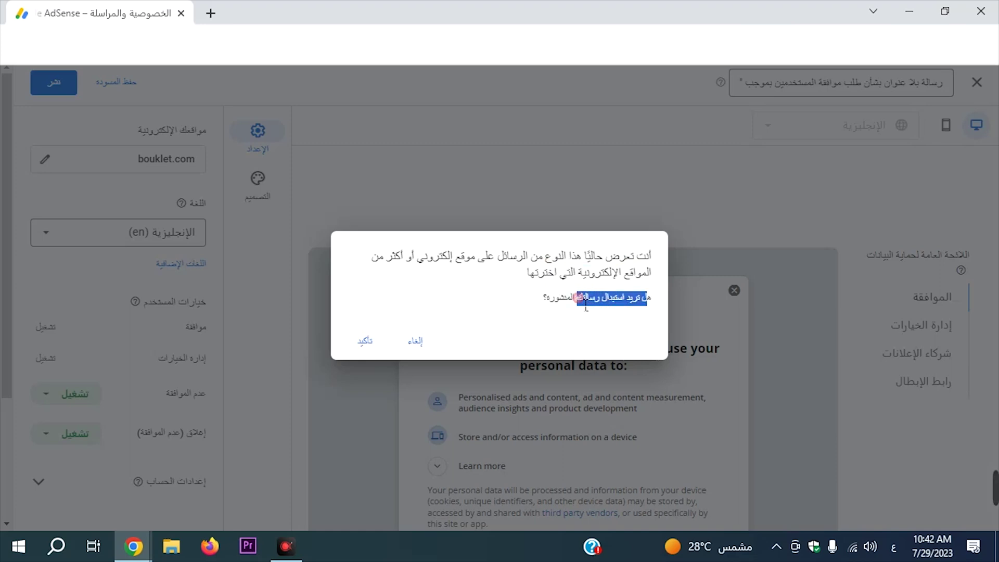
{"action": "left_click", "coordinate": [371, 342]}
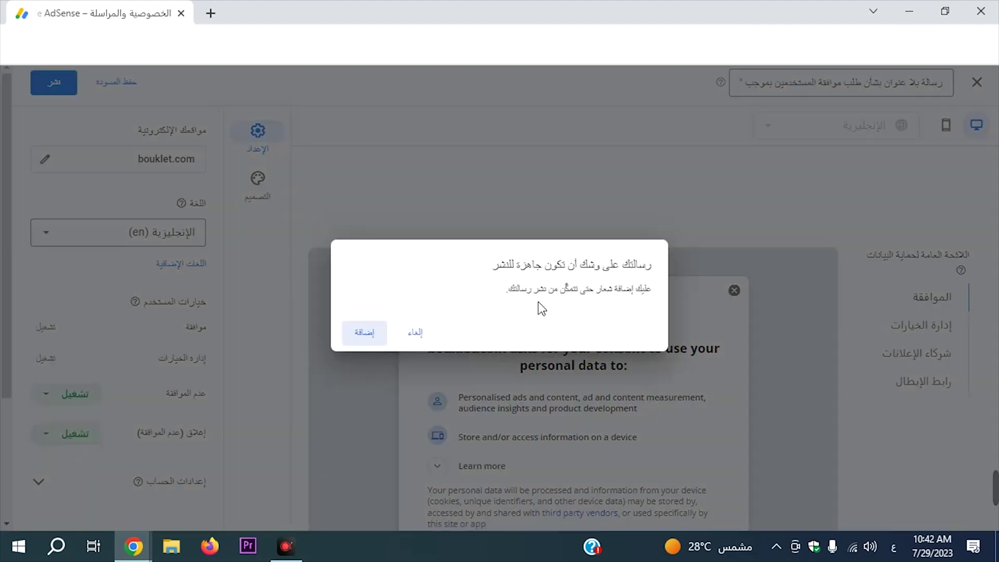
Accept adding the required logo and open the logo upload for bouklet.com in the site selection
{"action": "left_click_drag", "start_coordinate": [644, 293], "coordinate": [587, 293]}
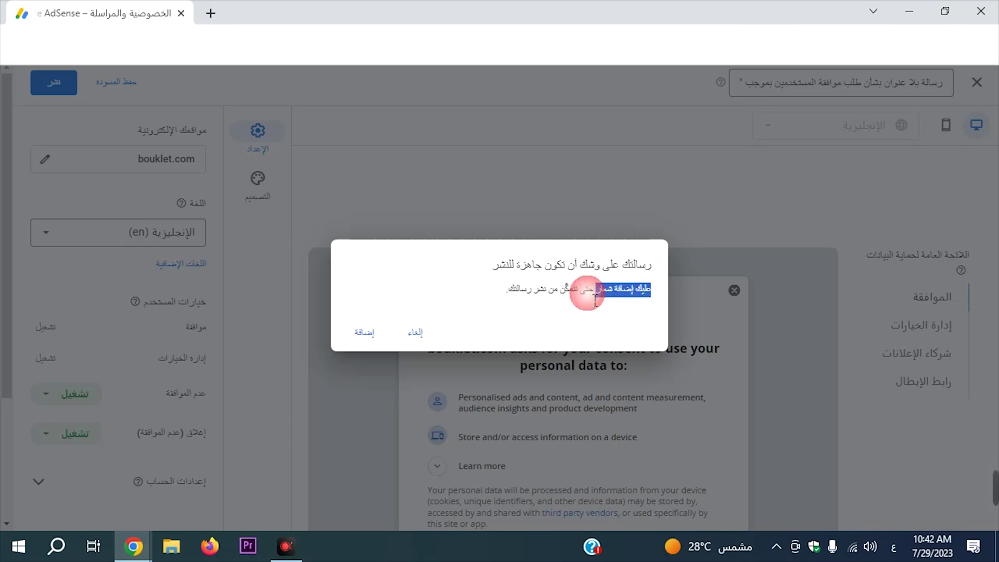
{"action": "left_click", "coordinate": [376, 332]}
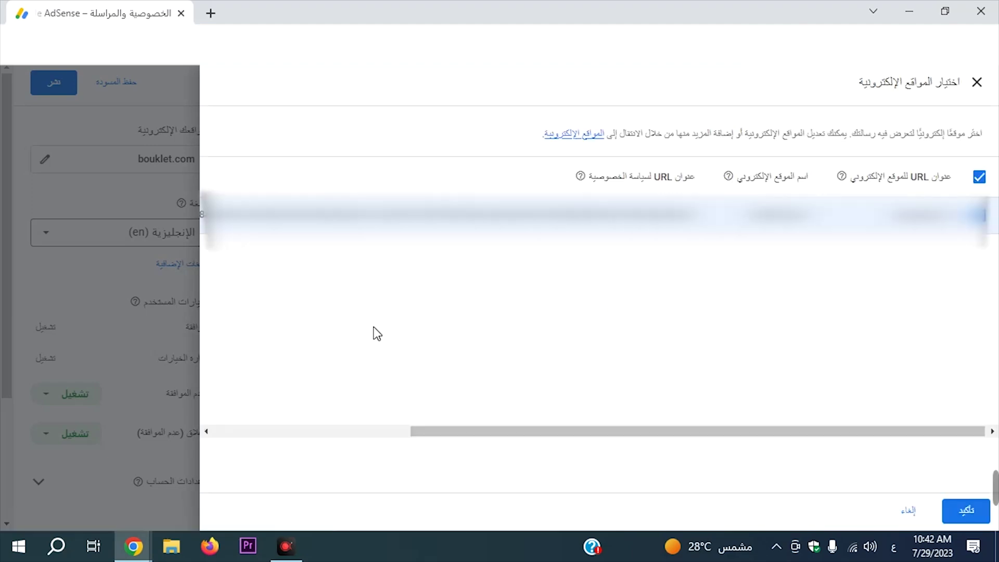
{"action": "left_click_drag", "start_coordinate": [415, 428], "coordinate": [266, 421]}
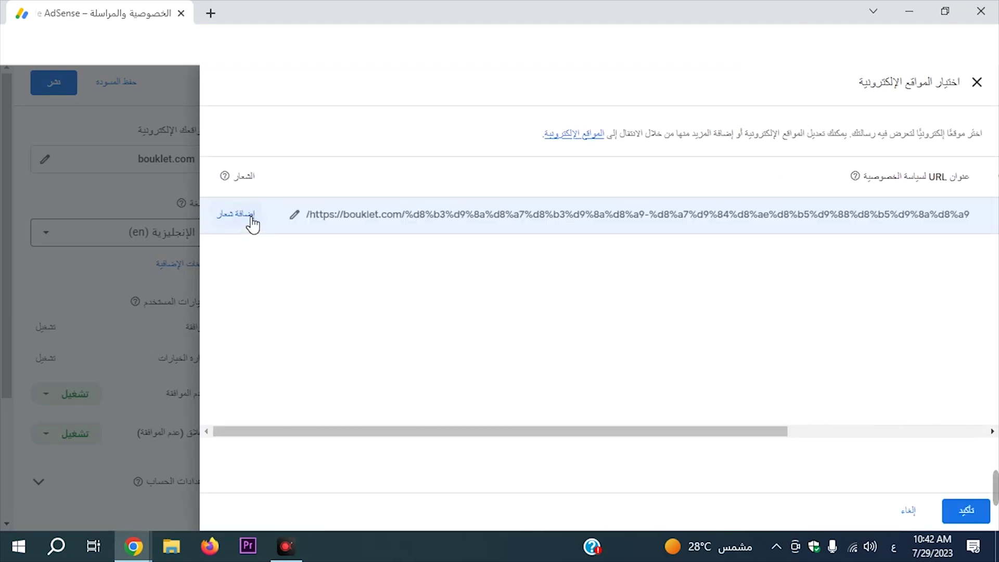
{"action": "left_click", "coordinate": [250, 217]}
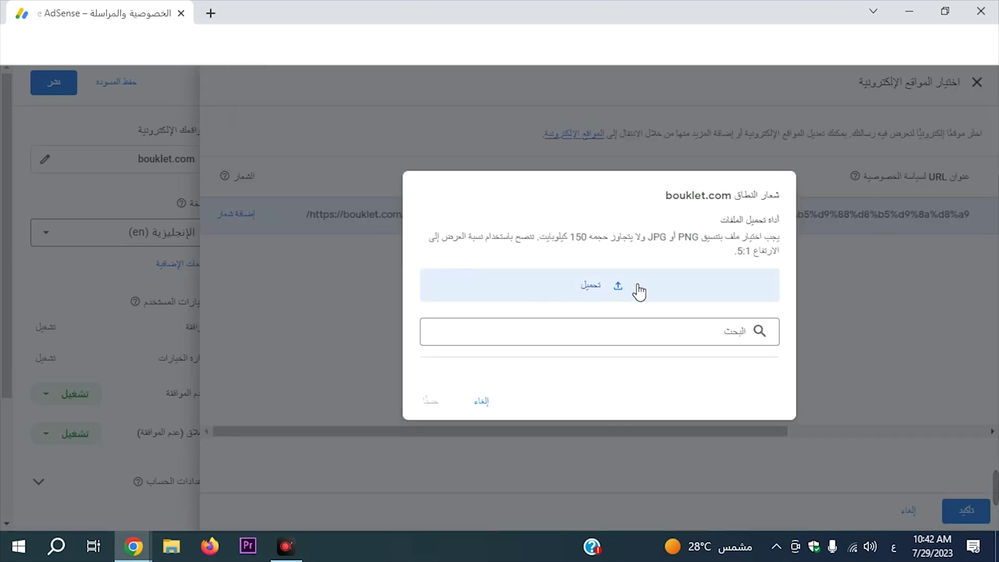
Upload the "موسوعة بوكليت" PNG image from the Desktop as bouklet.com's logo and confirm the site selection
{"action": "double_click", "coordinate": [657, 241]}
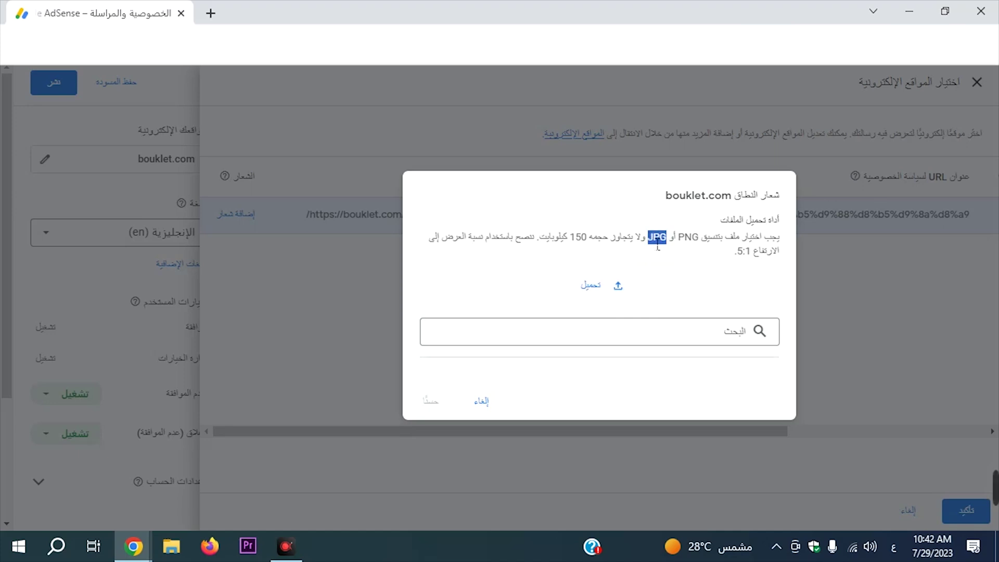
{"action": "left_click", "coordinate": [661, 239]}
{"action": "left_click", "coordinate": [613, 286]}
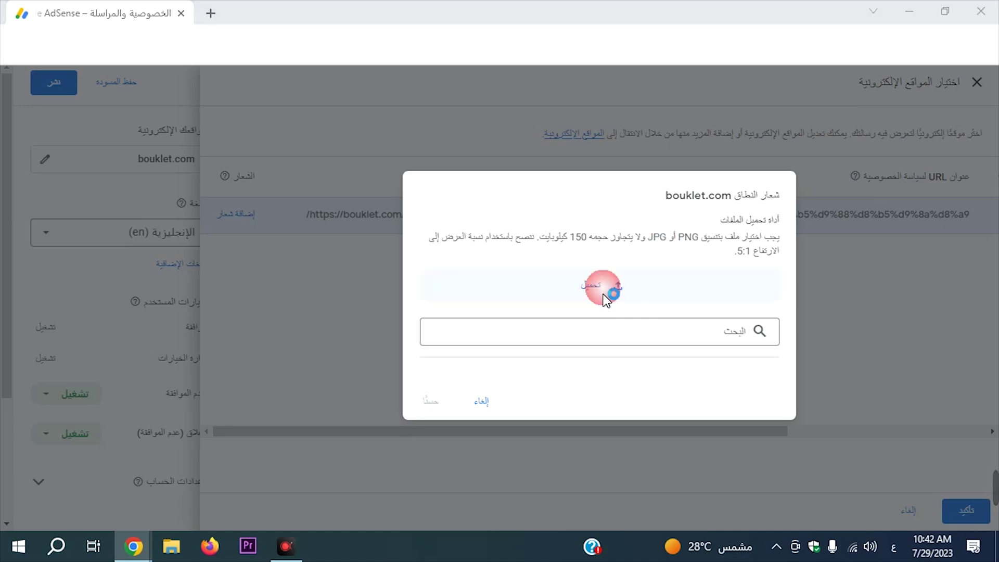
{"action": "scroll", "coordinate": [276, 226], "scroll_direction": "down", "scroll_amount": 2}
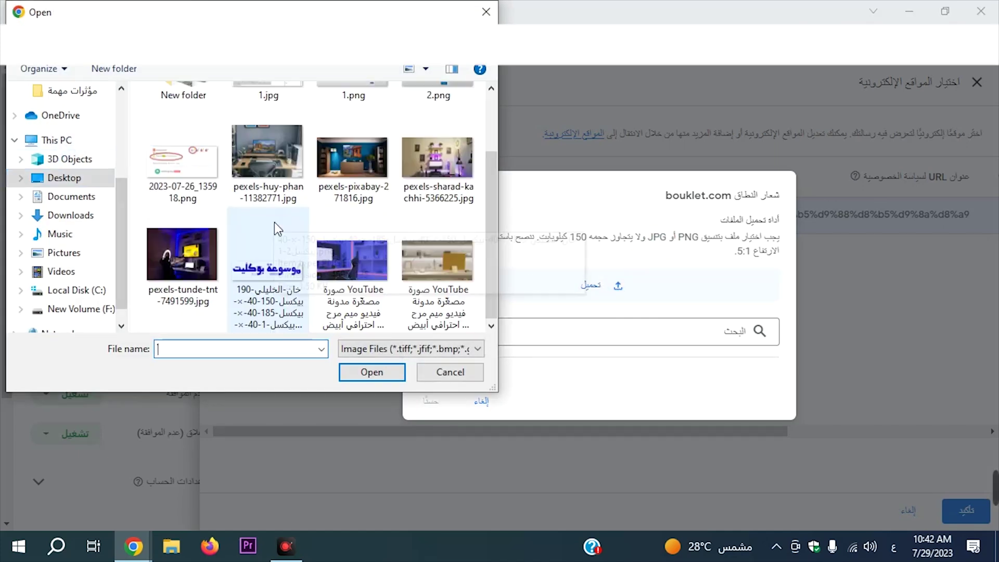
{"action": "left_click", "coordinate": [270, 273]}
{"action": "double_click", "coordinate": [271, 273]}
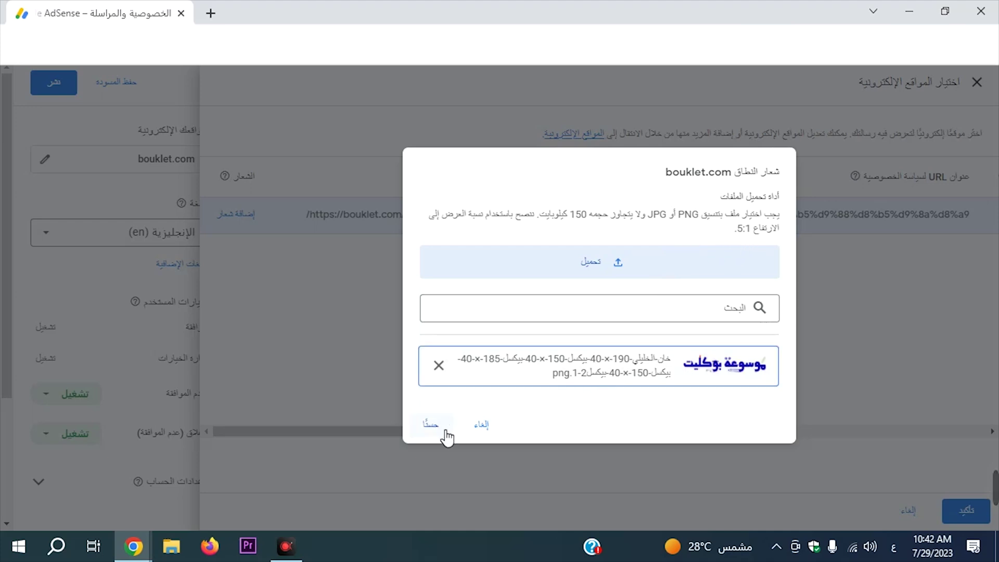
{"action": "left_click", "coordinate": [431, 425]}
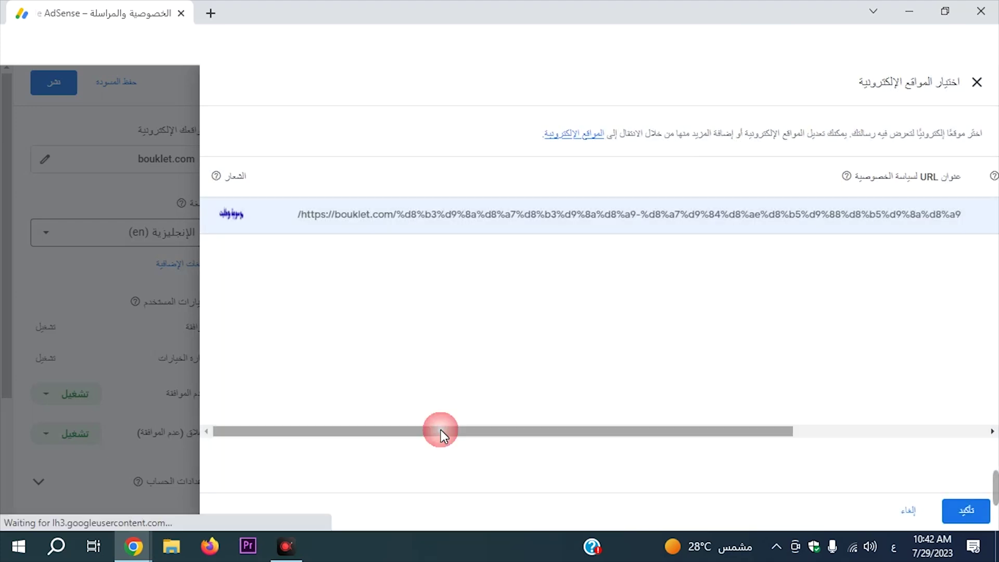
{"action": "left_click", "coordinate": [966, 513]}
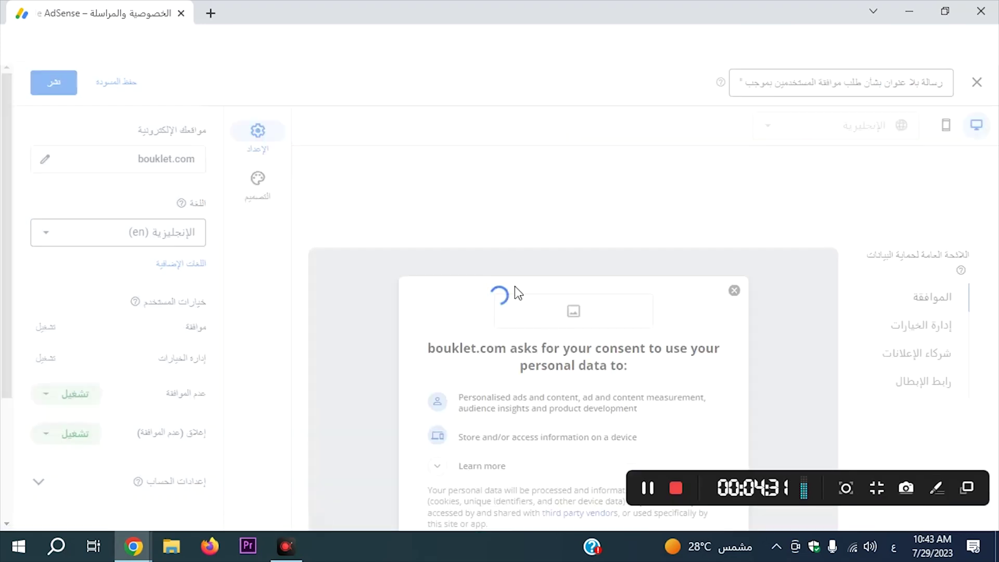
Examine the GDPR message list for the publishing status of the bouklet.com consent message
{"action": "key", "text": "Escape"}
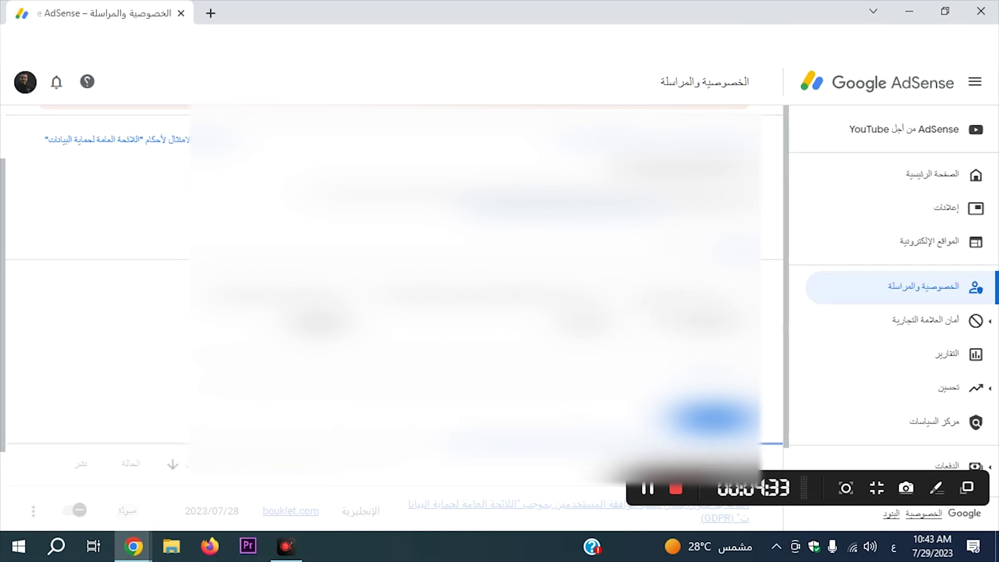
{"action": "scroll", "coordinate": [396, 312], "scroll_direction": "down", "scroll_amount": 2}
{"action": "scroll", "coordinate": [395, 312], "scroll_direction": "down", "scroll_amount": 2}
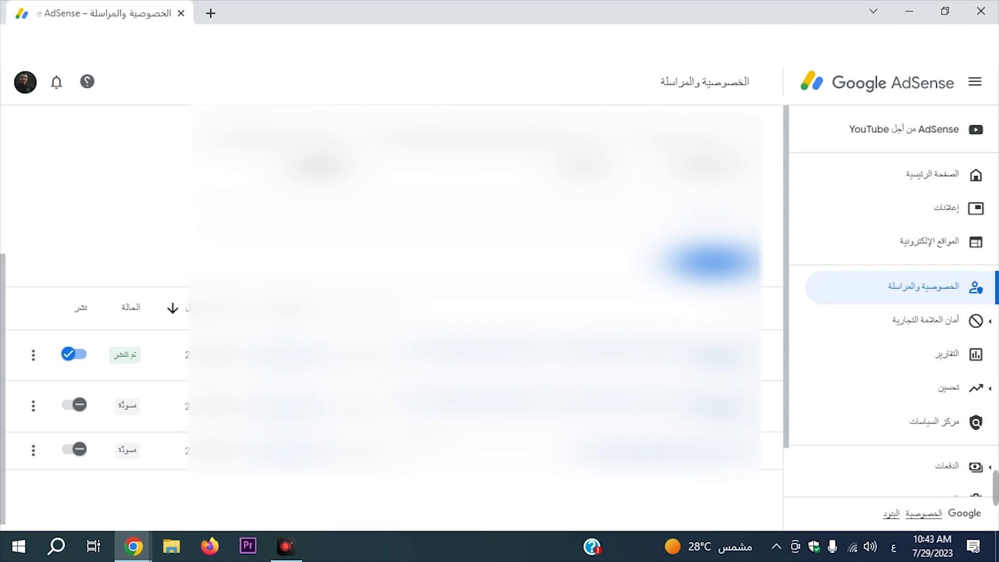
{"action": "scroll", "coordinate": [395, 312], "scroll_direction": "up", "scroll_amount": 3}
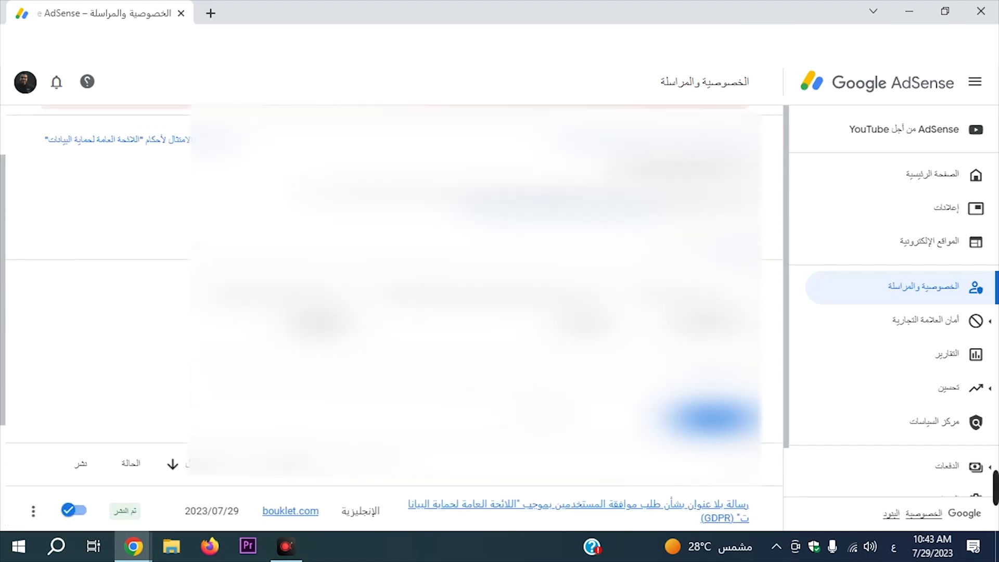